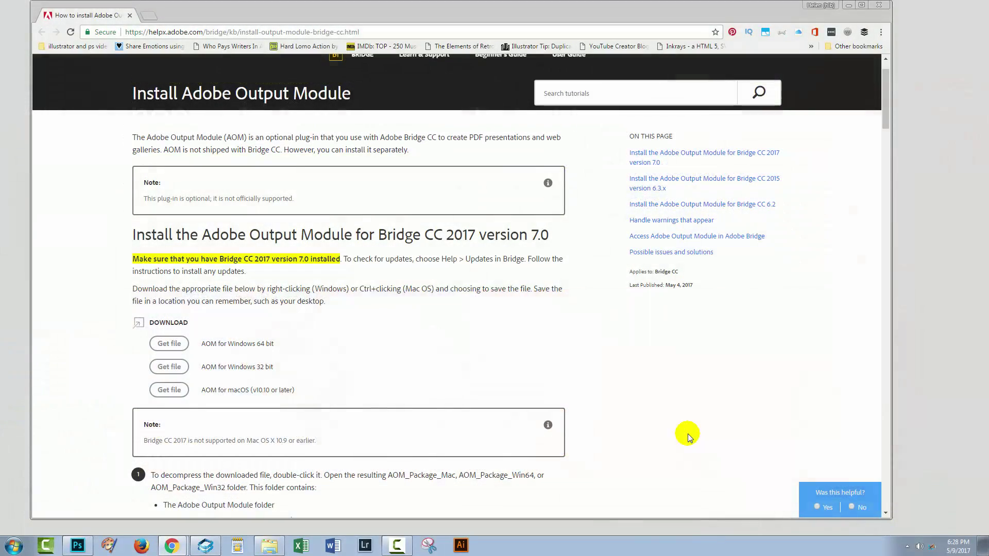
Scroll through the Adobe Output Module installation help page to read the instructions.
scroll(687, 436, up, 1)
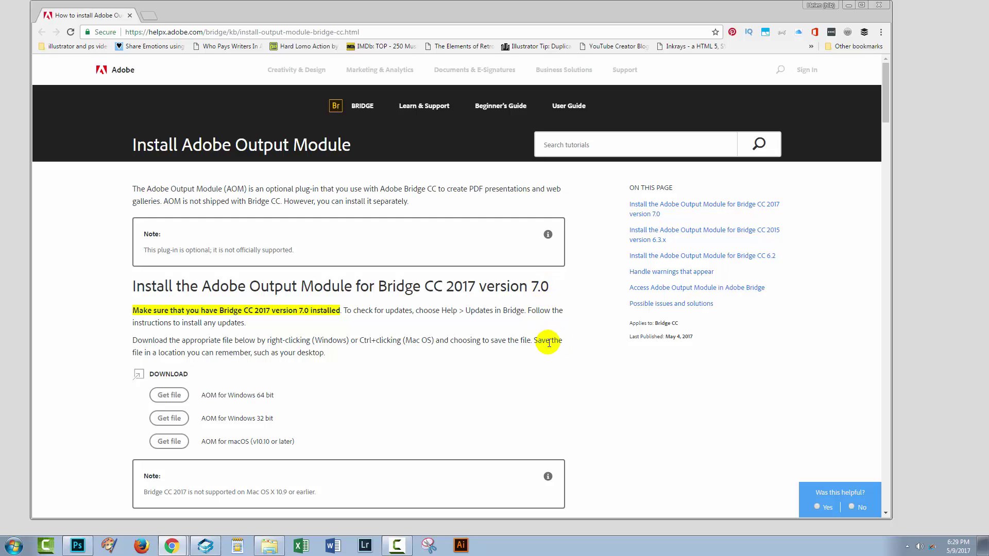
scroll(483, 367, down, 3)
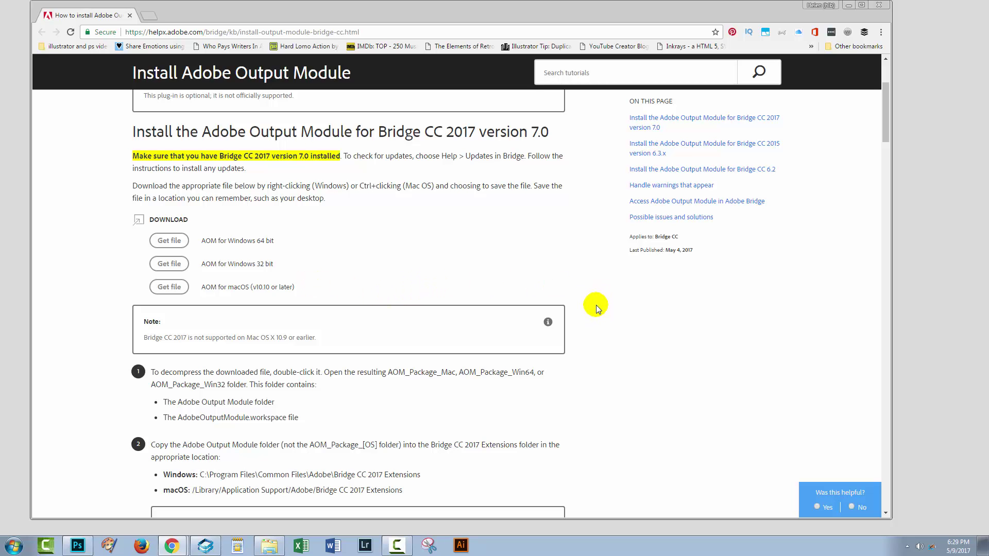
scroll(596, 312, down, 8)
scroll(576, 322, down, 5)
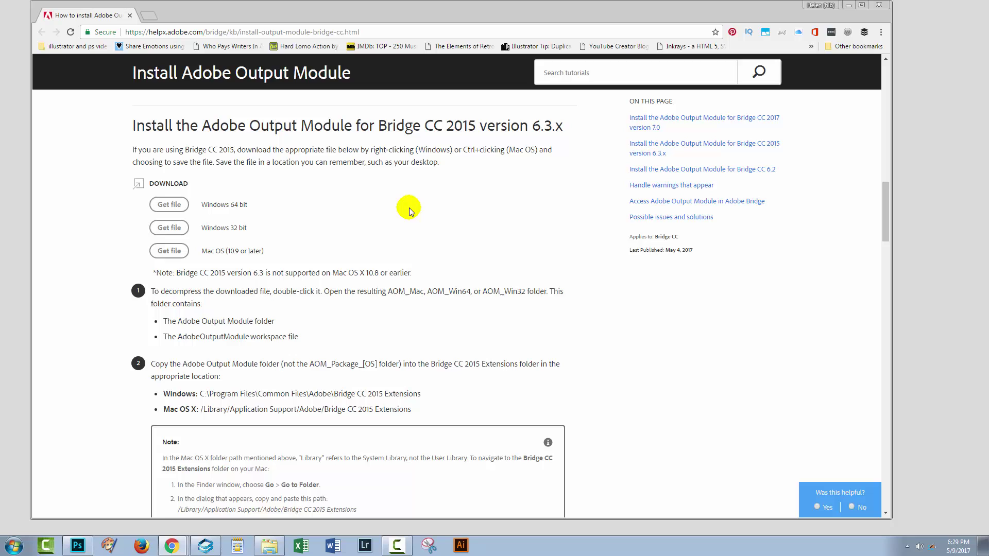
scroll(409, 208, down, 1)
scroll(332, 220, down, 10)
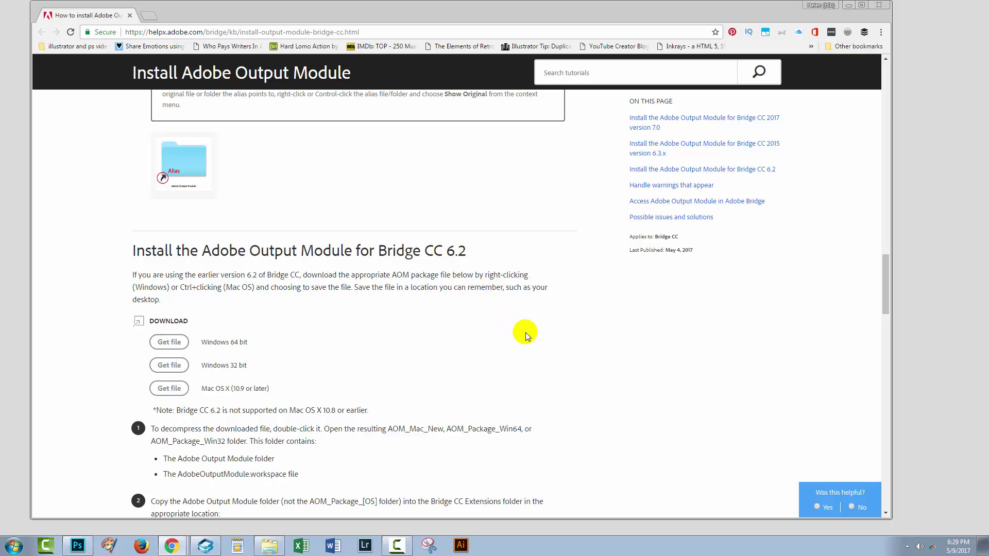
scroll(523, 332, down, 18)
scroll(542, 336, down, 9)
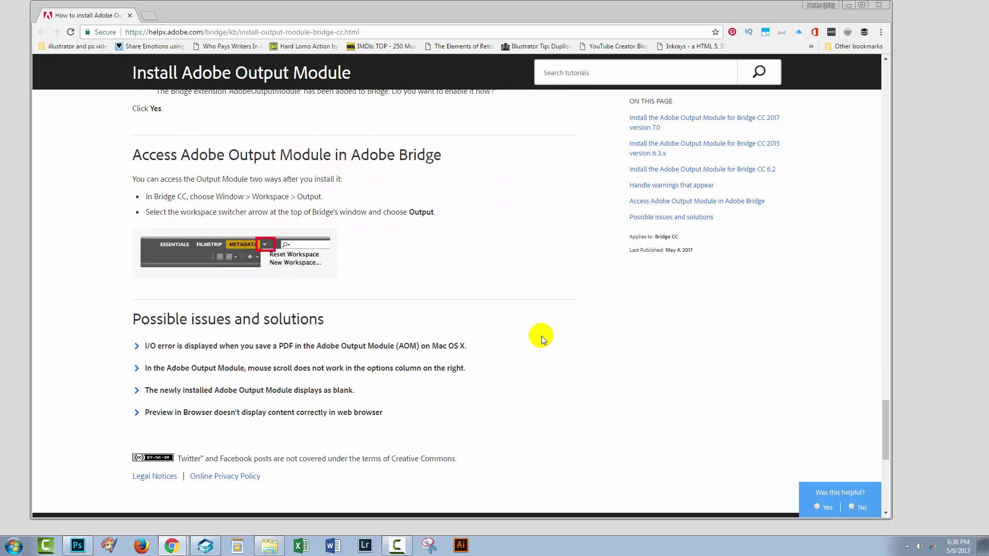
scroll(542, 336, up, 6)
scroll(542, 336, up, 20)
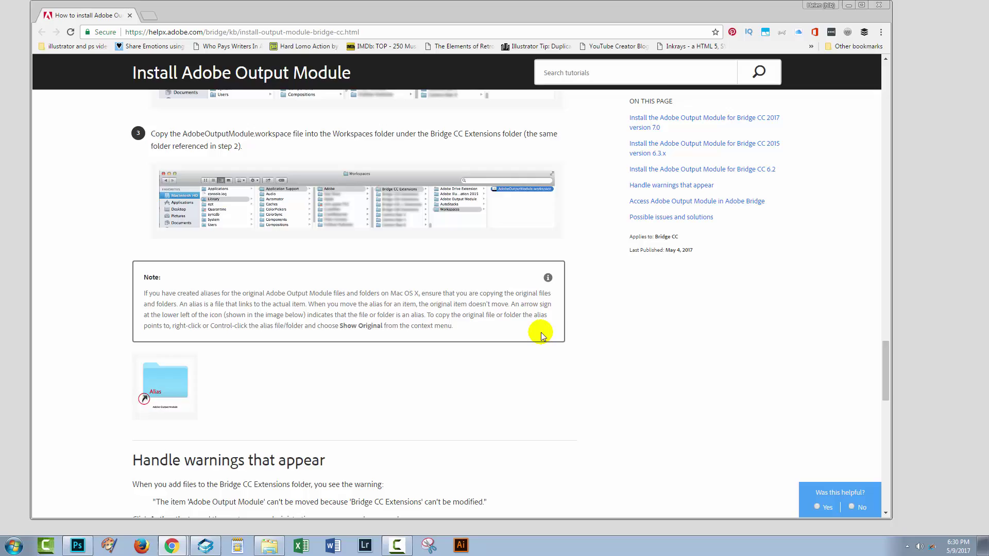
scroll(537, 324, up, 20)
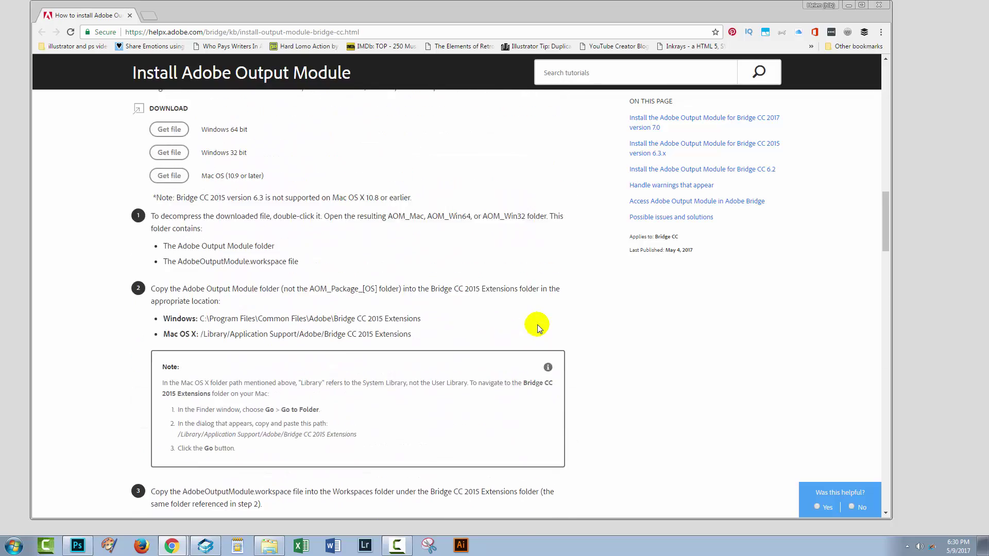
scroll(509, 297, up, 3)
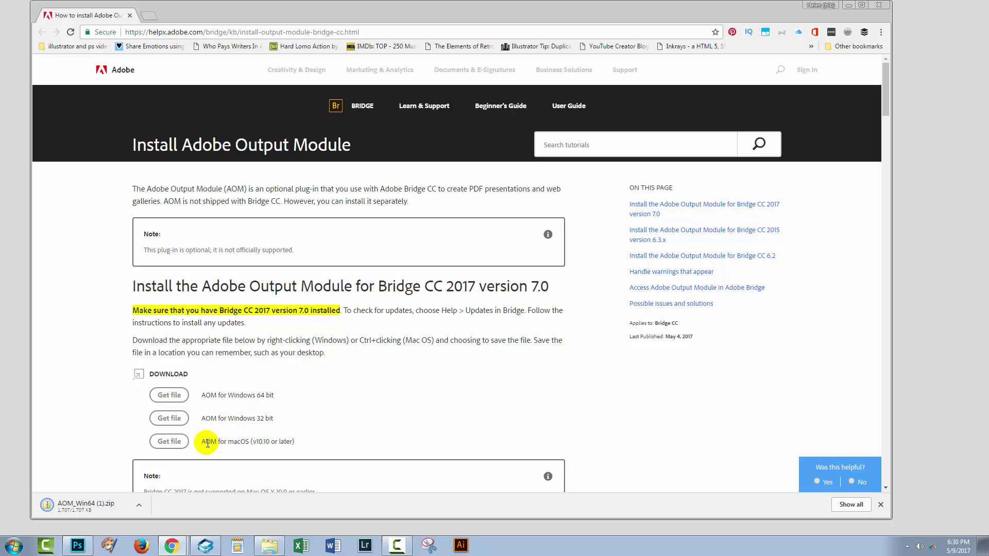
Extract AOM_Win64 (1).zip to its suggested folder and open AOM_Package_Win64, then return to the help page.
click(86, 504)
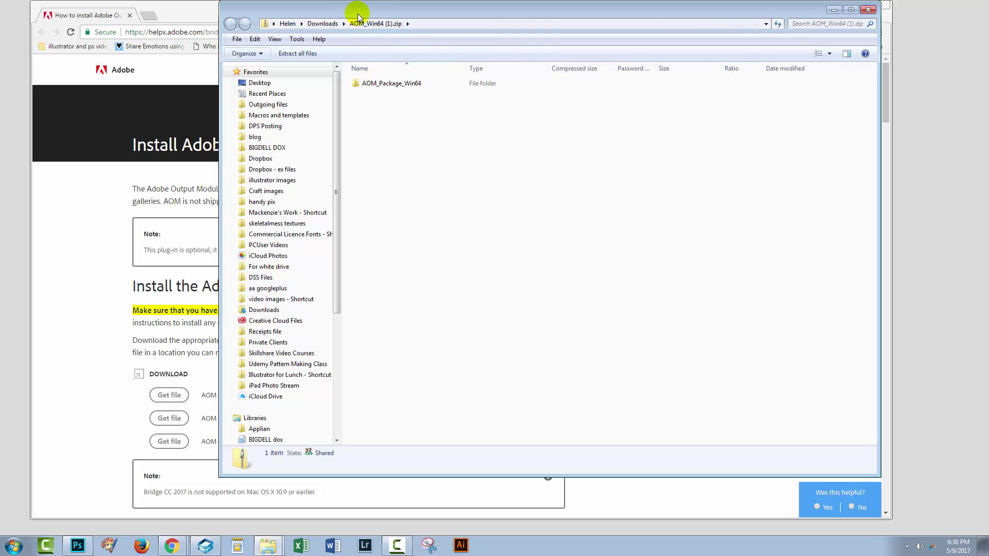
drag(358, 17, 326, 36)
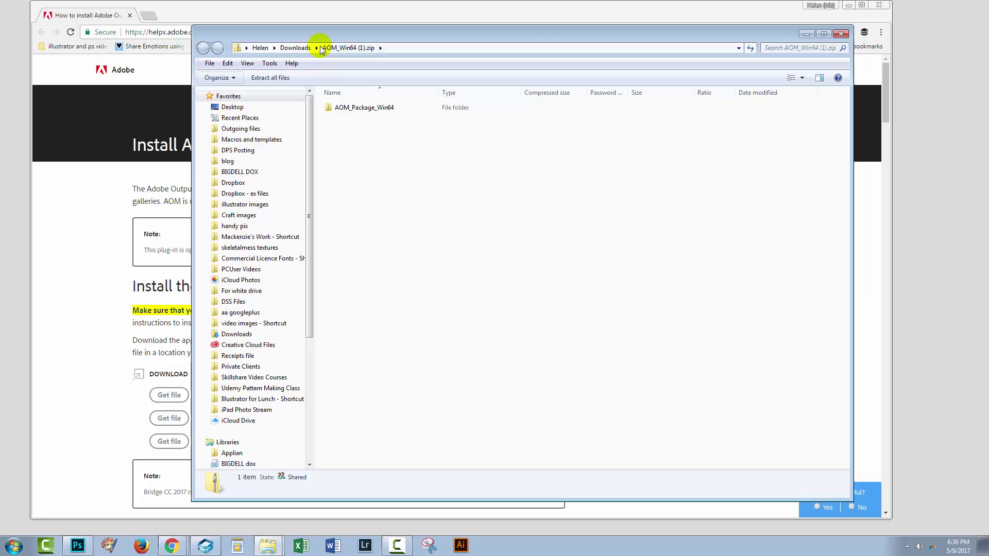
click(272, 78)
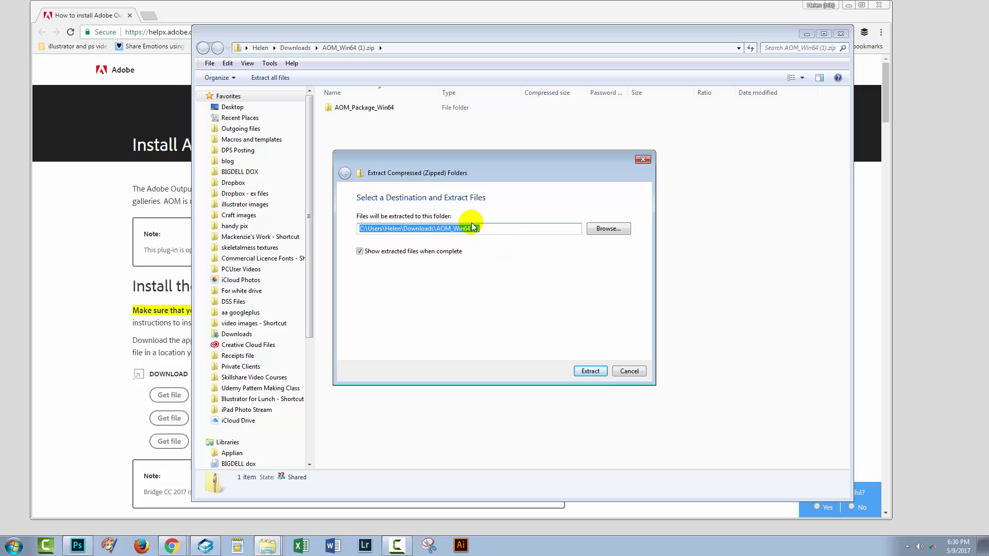
click(591, 372)
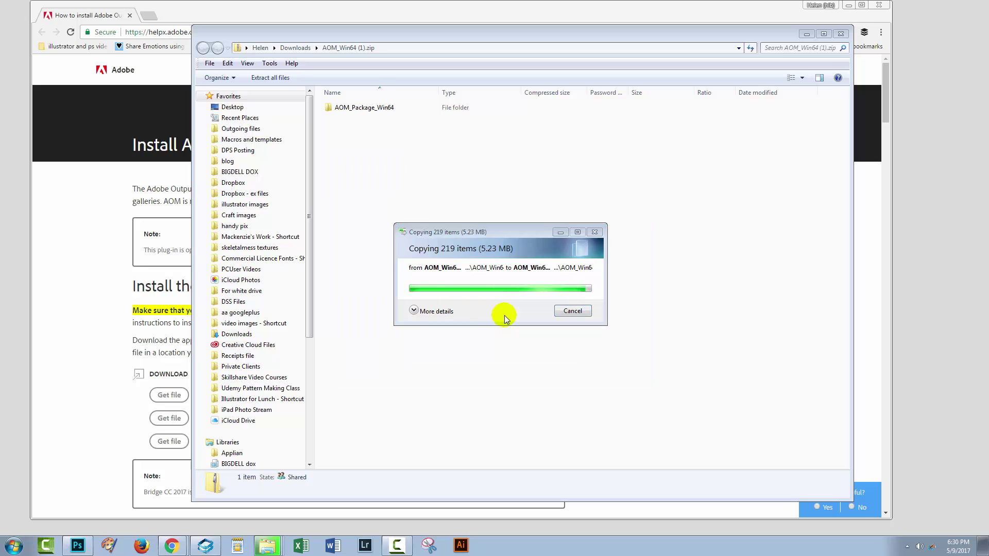
click(367, 121)
double_click(368, 121)
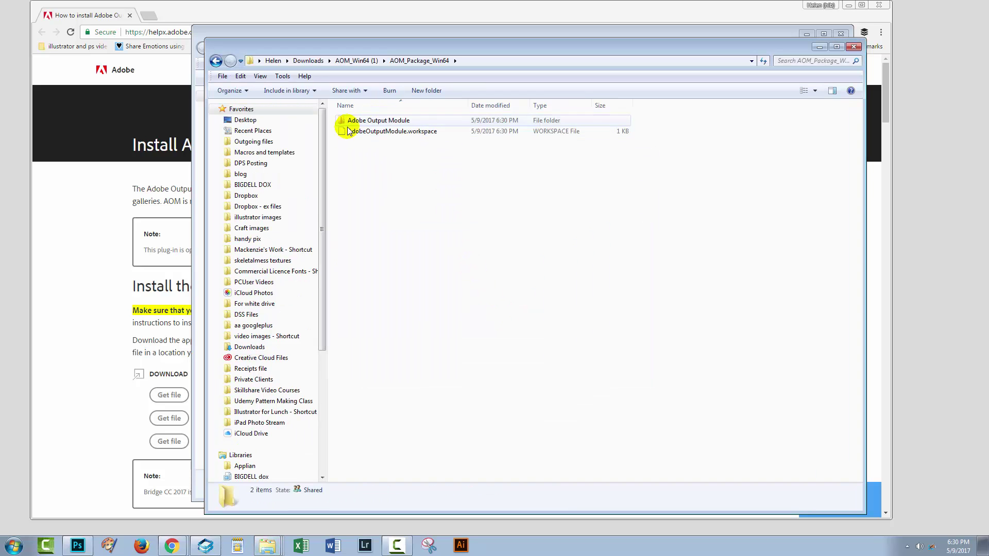
click(137, 312)
scroll(347, 267, down, 2)
scroll(347, 267, down, 5)
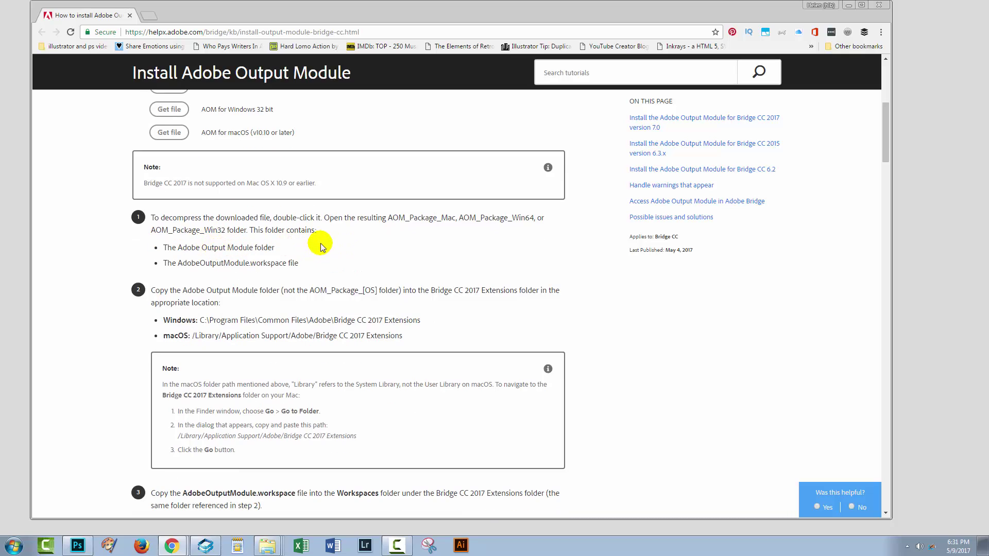
Copy the Bridge CC 2017 Extensions path from the help page and go there in a new Explorer window.
scroll(227, 281, down, 1)
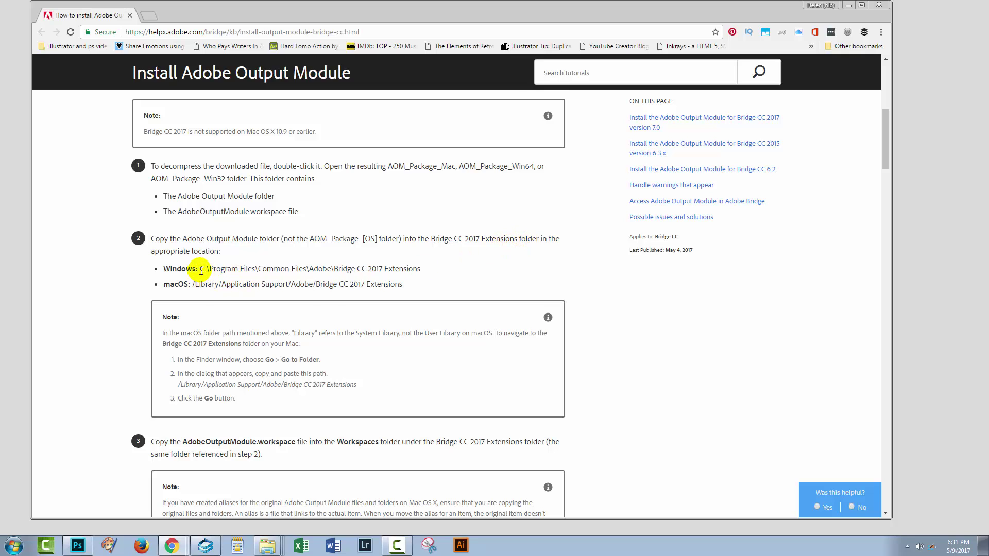
drag(200, 268, 421, 264)
key(ctrl+c)
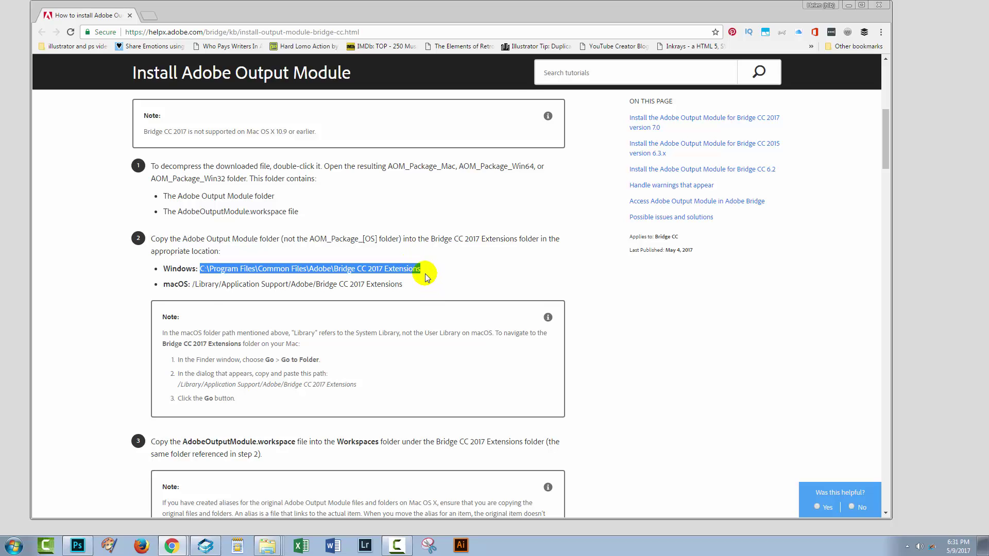
right_click(265, 548)
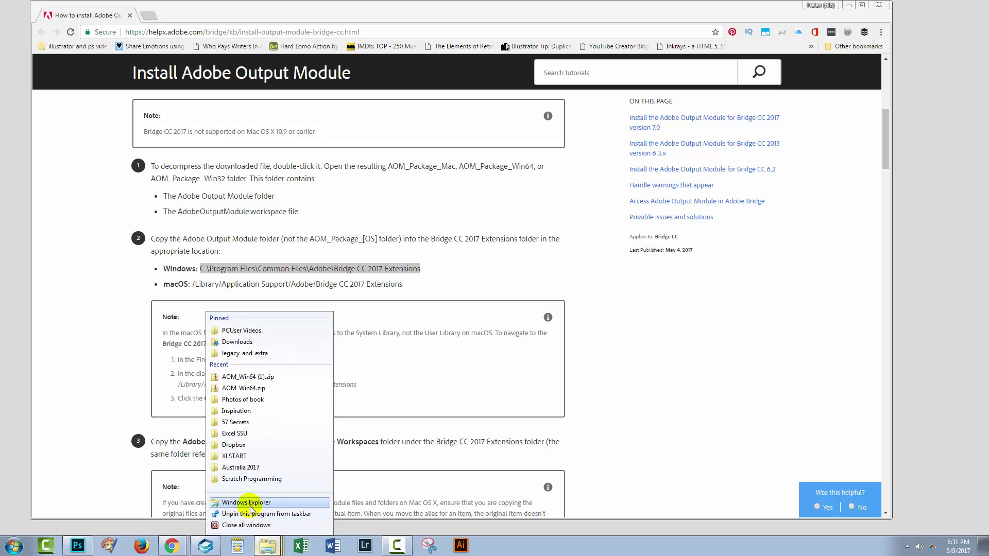
click(249, 503)
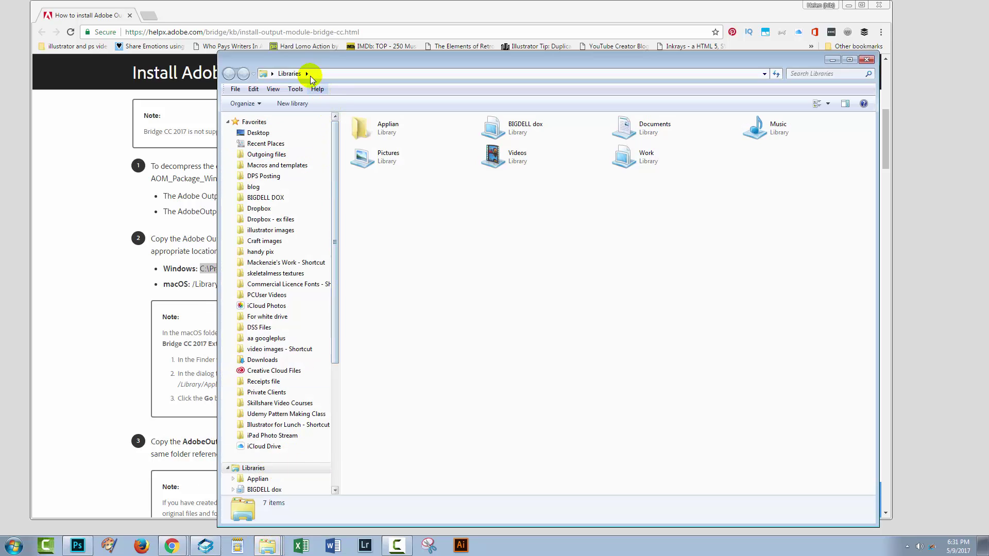
click(314, 74)
key(ctrl+v)
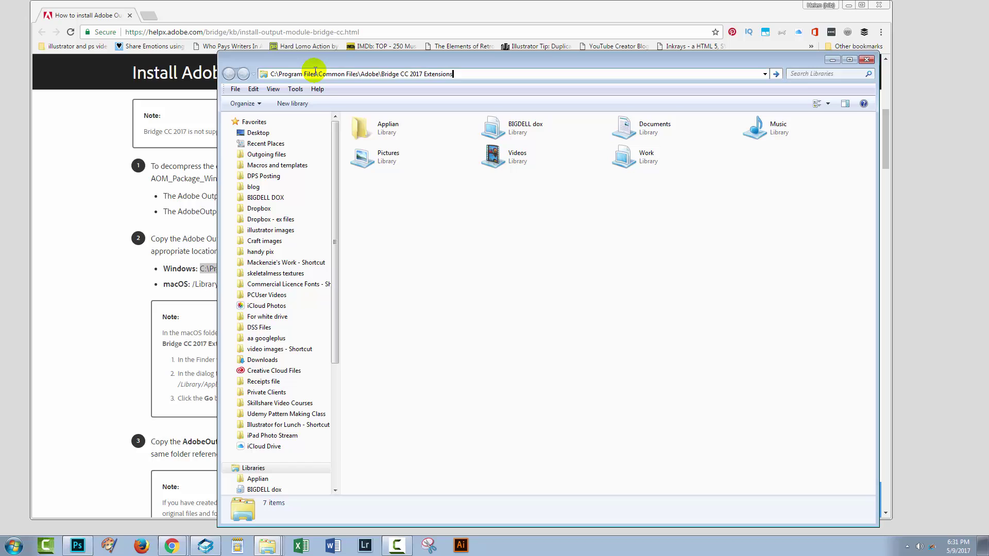
key(Return)
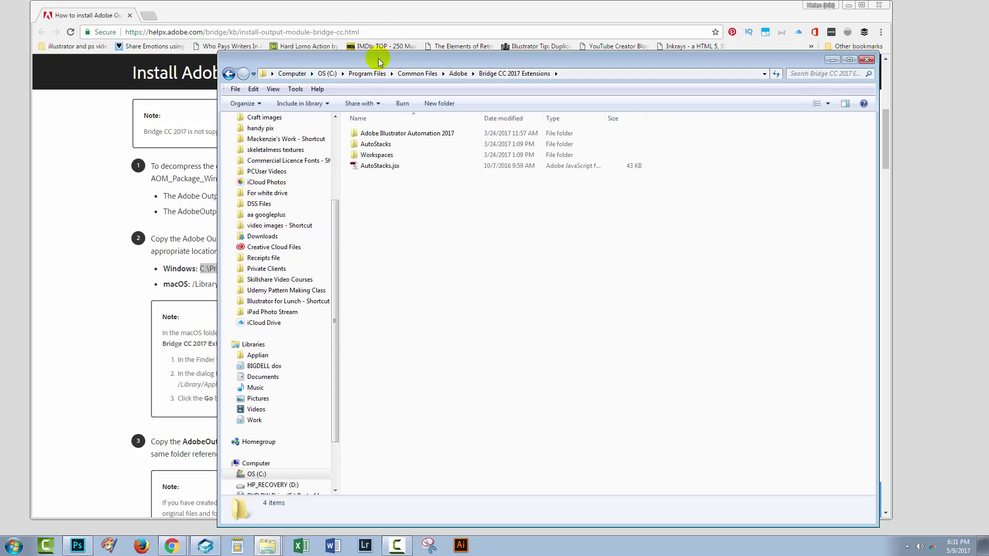
Close the AOM_Win64 (1).zip window and arrange the package and Extensions windows side by side.
drag(268, 55, 125, 56)
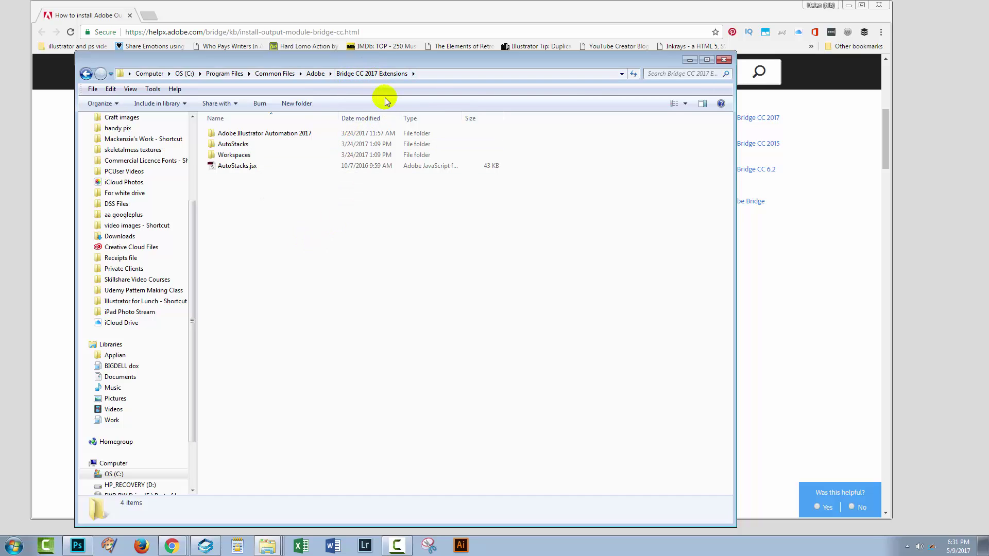
mouse_move(274, 550)
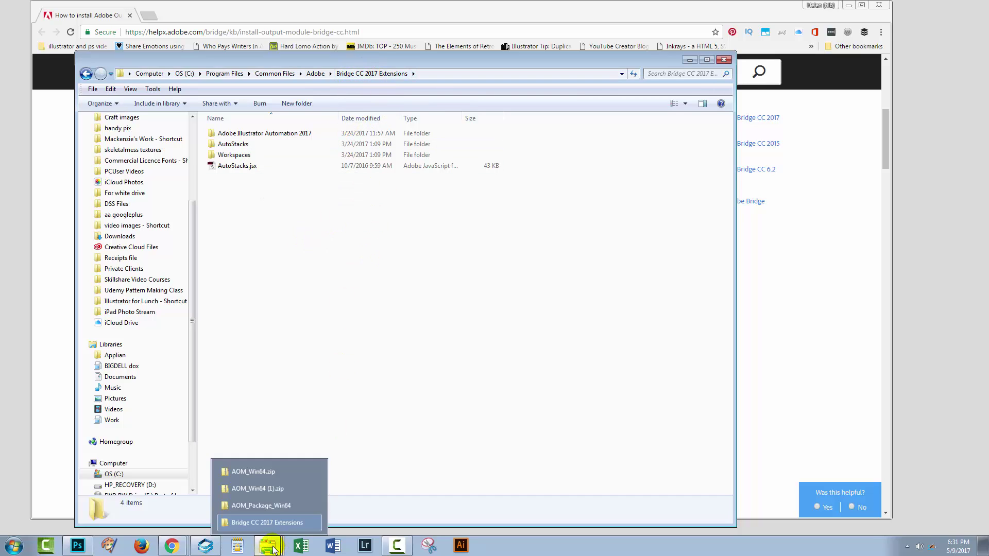
click(253, 508)
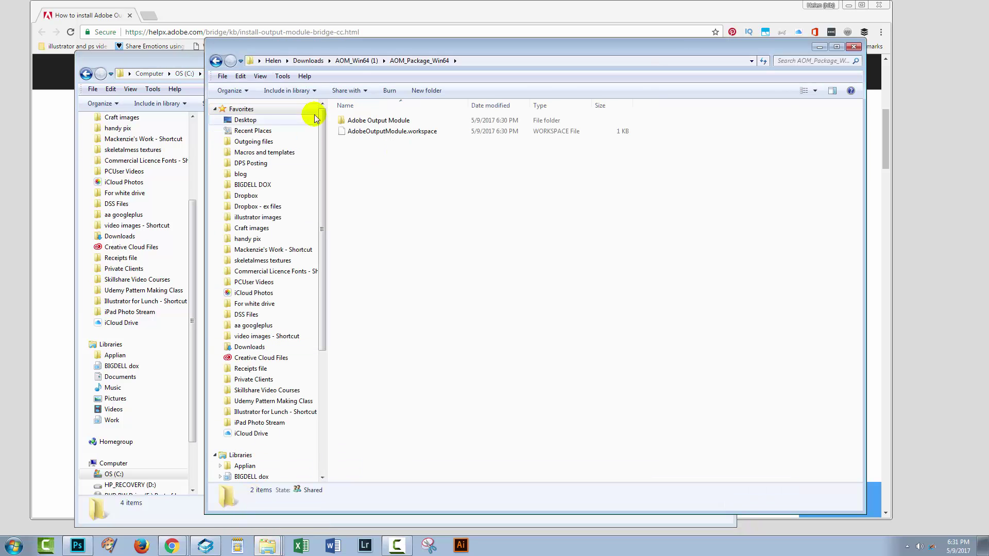
drag(356, 45, 537, 60)
click(64, 340)
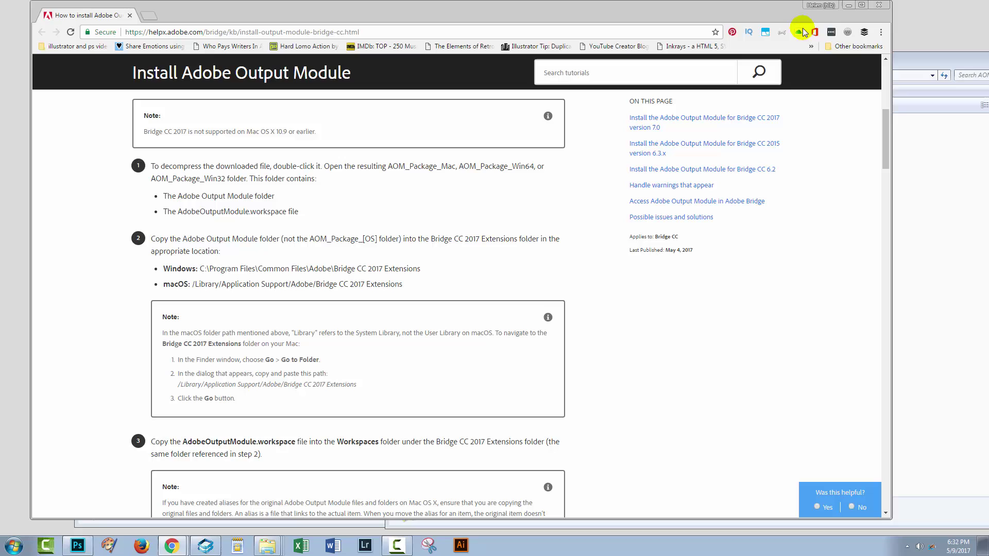
click(849, 6)
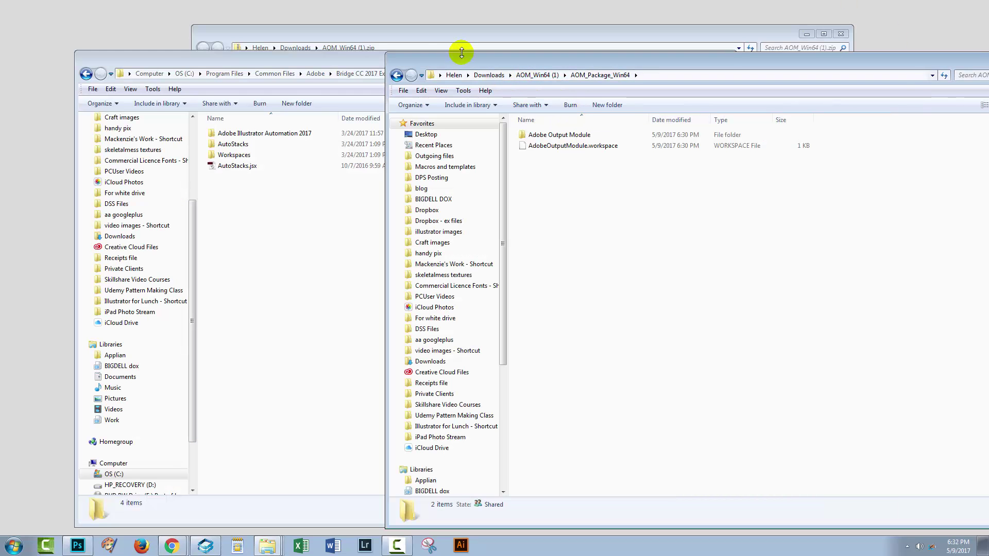
click(841, 35)
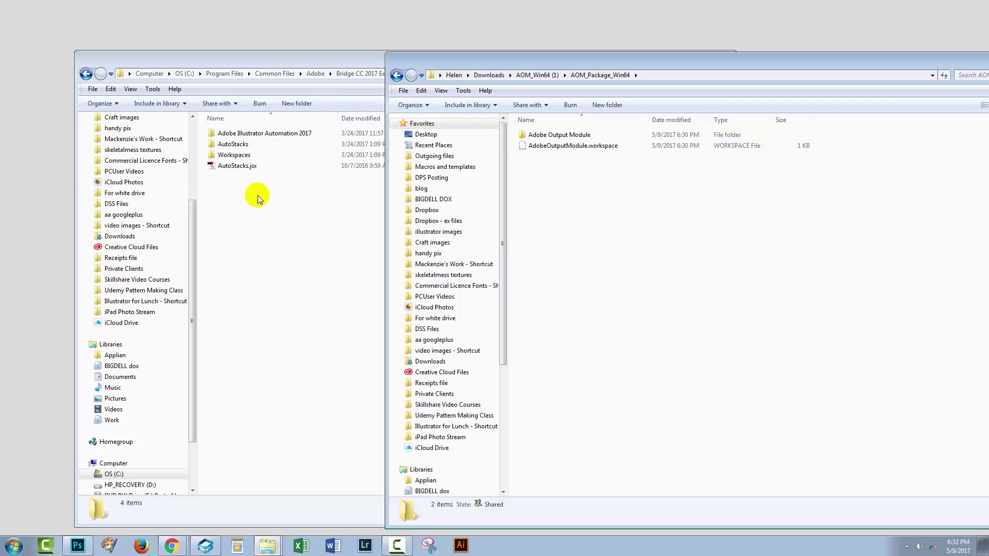
drag(287, 60, 258, 60)
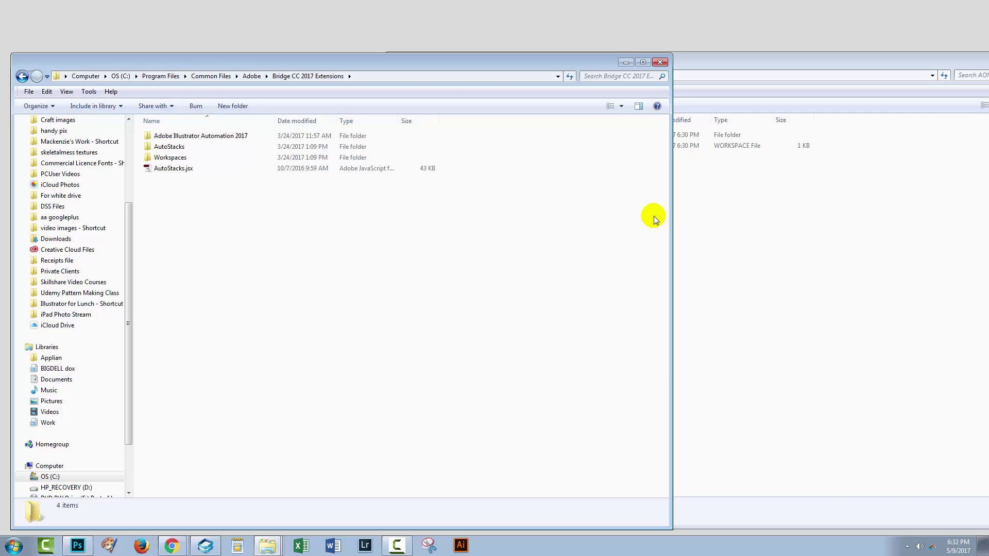
drag(670, 208, 458, 219)
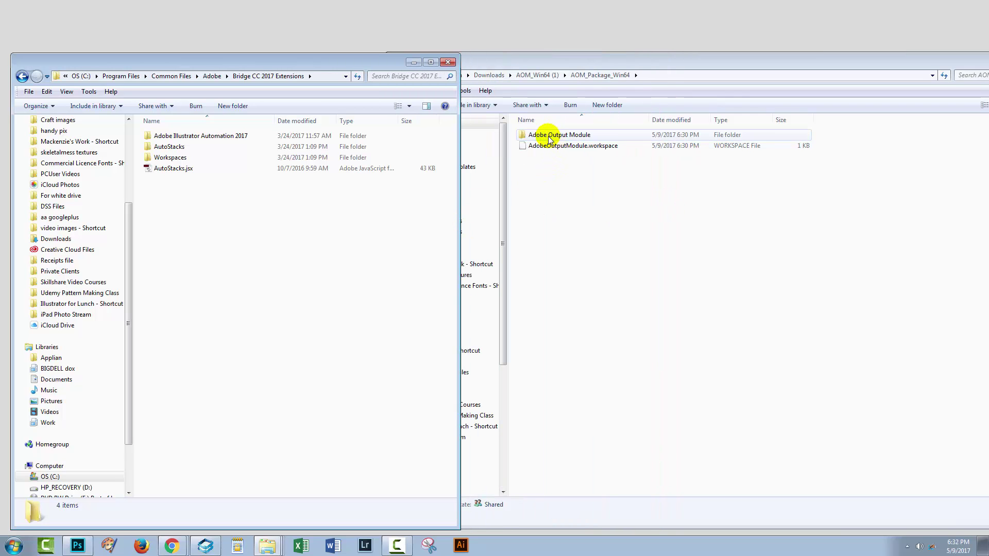
Ctrl-drag a copy of the Adobe Output Module folder into Bridge CC 2017 Extensions.
drag(549, 135, 237, 241)
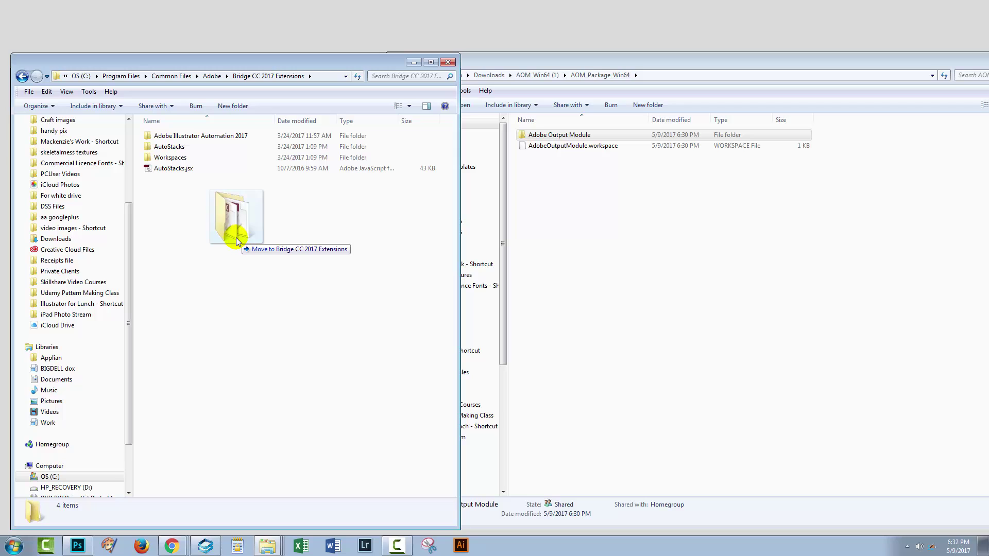
key(ctrl)
drag(237, 241, 227, 240)
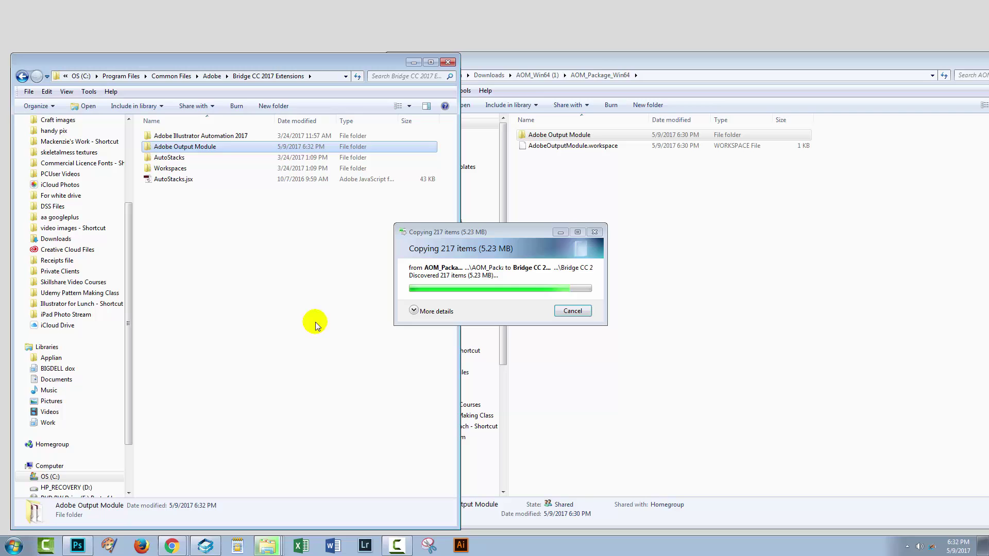
Read the next installation step on the help page, then hide it to show the folders.
mouse_move(172, 546)
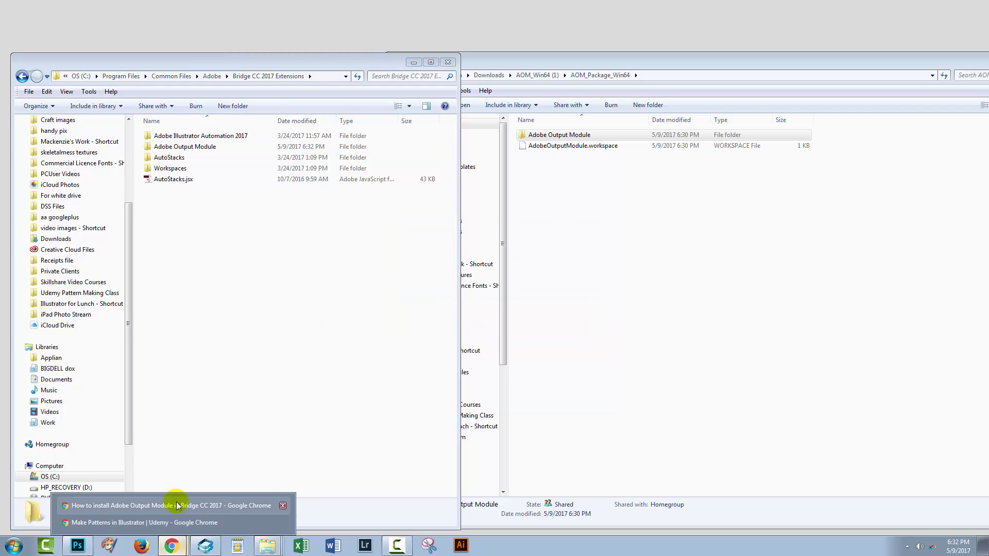
click(176, 503)
scroll(636, 353, down, 1)
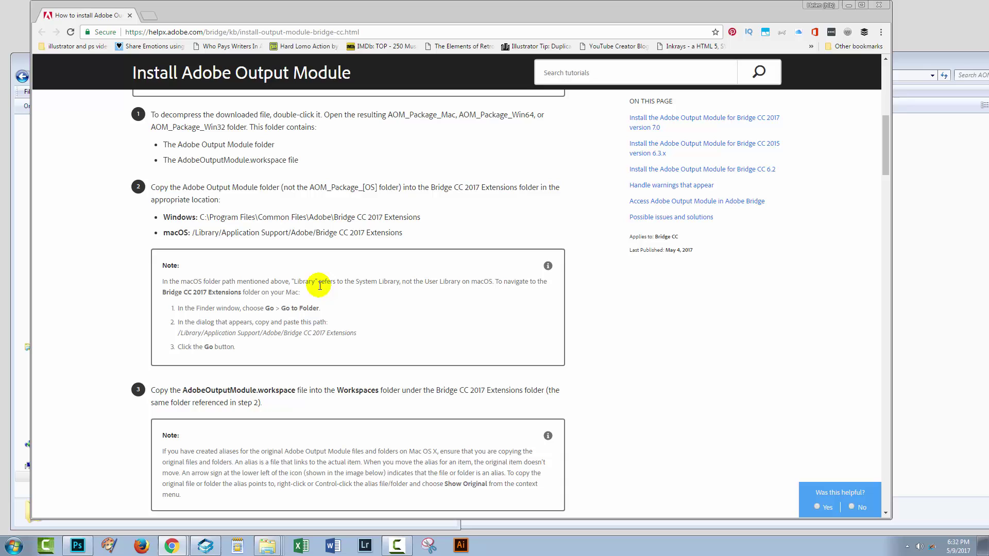
scroll(309, 325, down, 2)
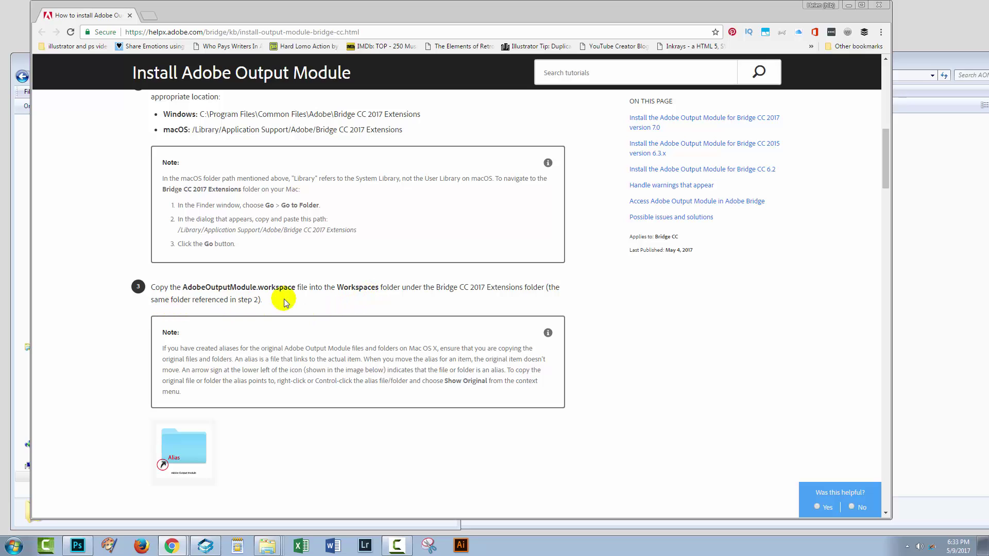
click(849, 6)
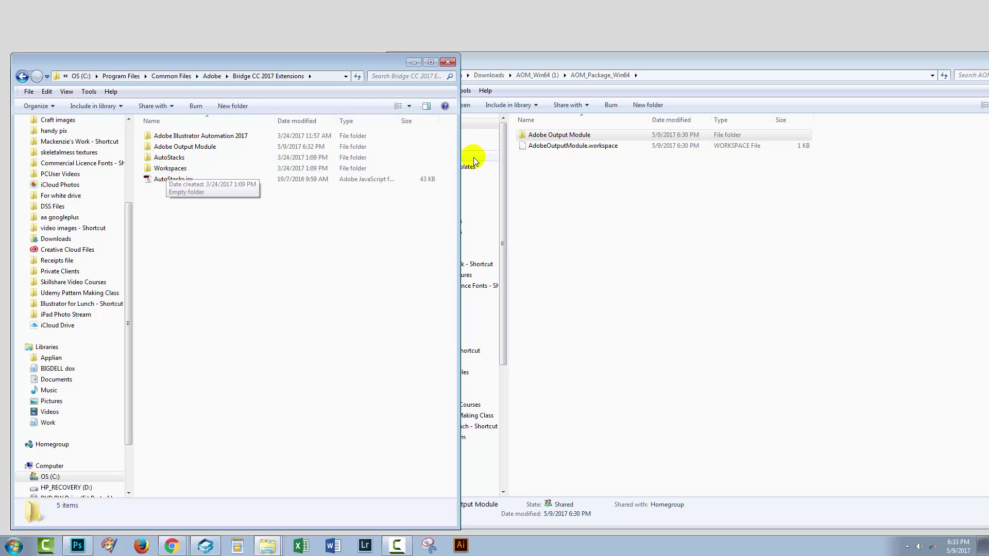
Copy AdobeOutputModule.workspace onto the Workspaces folder inside Bridge CC 2017 Extensions.
drag(551, 148, 176, 172)
key(ctrl)
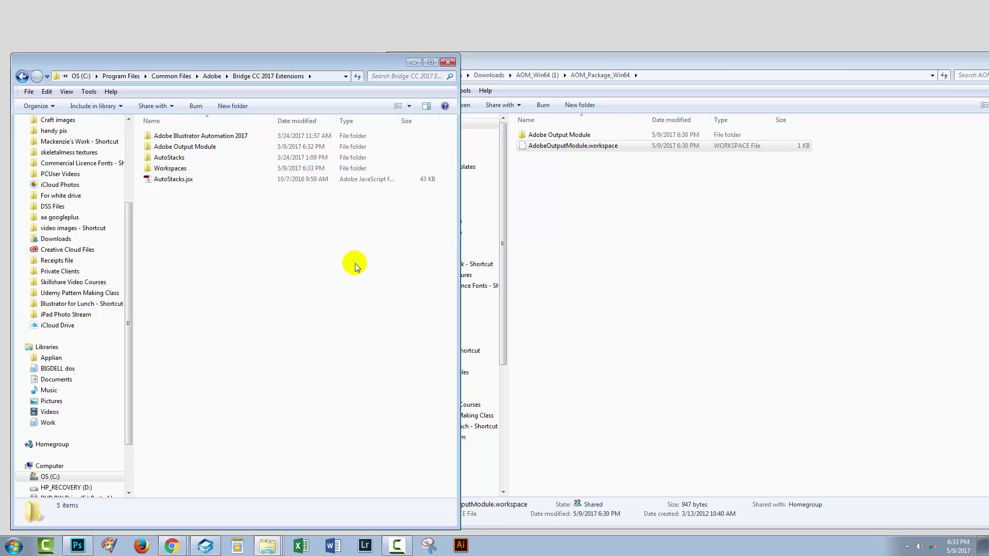
click(171, 546)
Scroll the help page to 'Access Adobe Output Module in Adobe Bridge' and search Start for 'bridge'.
click(188, 510)
scroll(405, 462, down, 2)
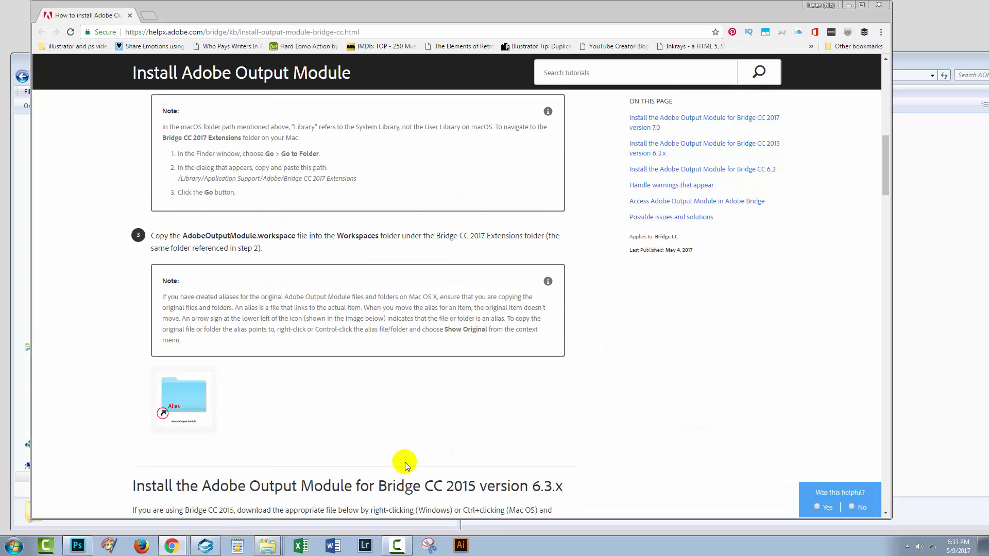
scroll(405, 462, up, 8)
scroll(404, 462, down, 15)
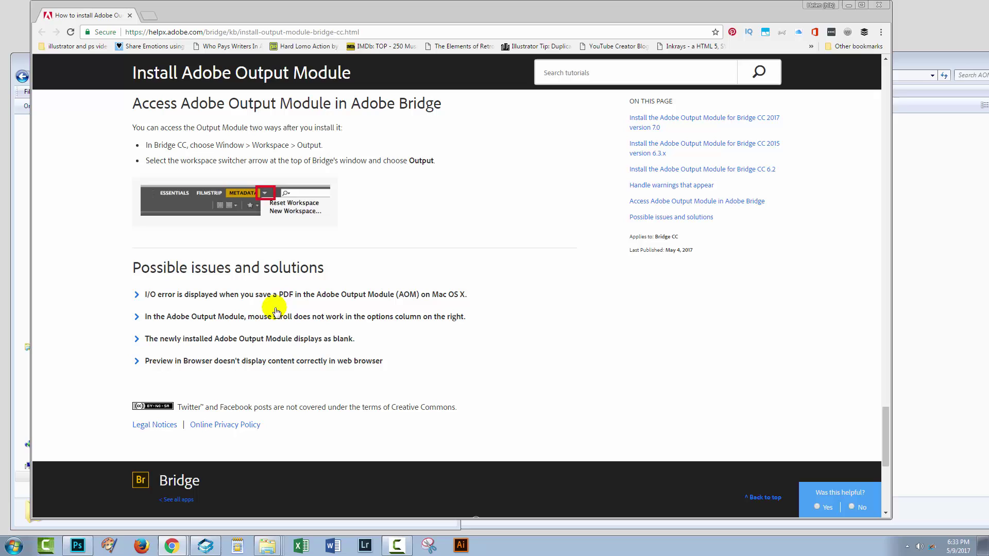
click(13, 547)
text(bridge)
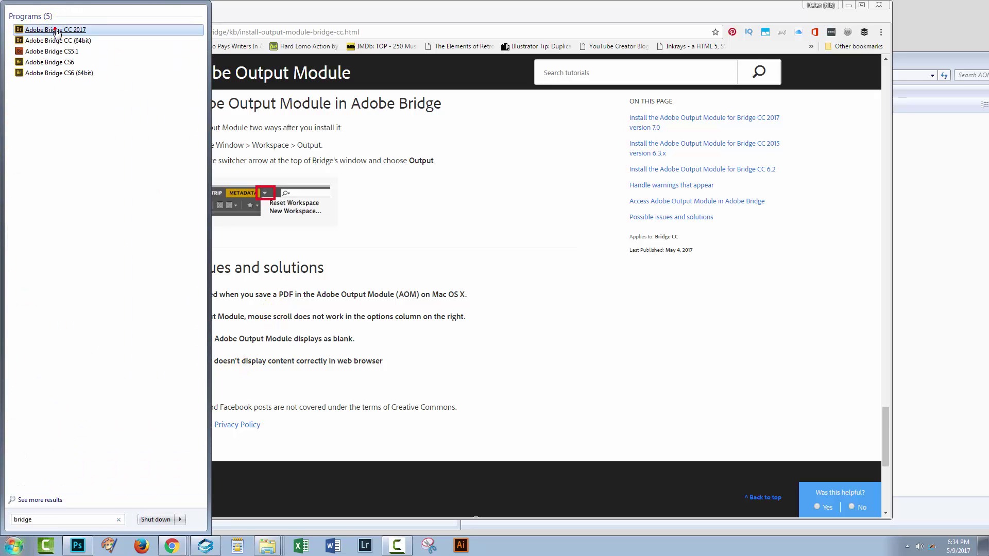
Launch Adobe Bridge CC 2017 and answer Yes to enable the AdobeOutputModule extension.
click(56, 30)
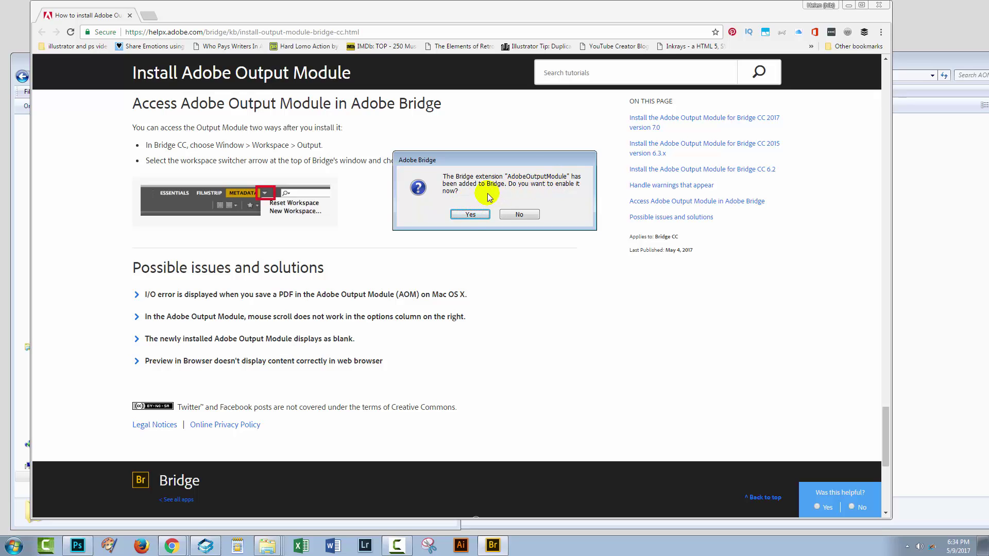
click(470, 215)
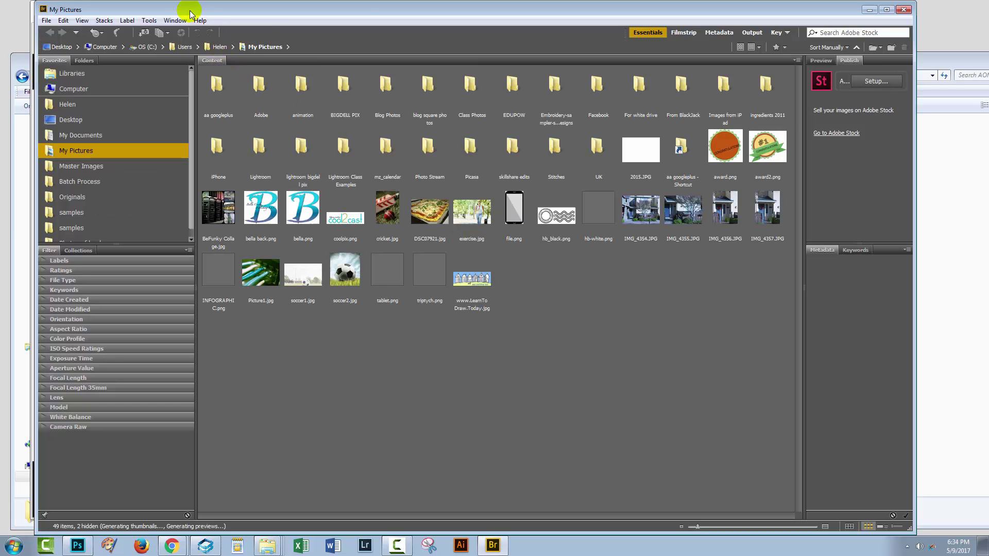
Show the Window > Workspace submenu to confirm the Output workspace is listed.
click(176, 21)
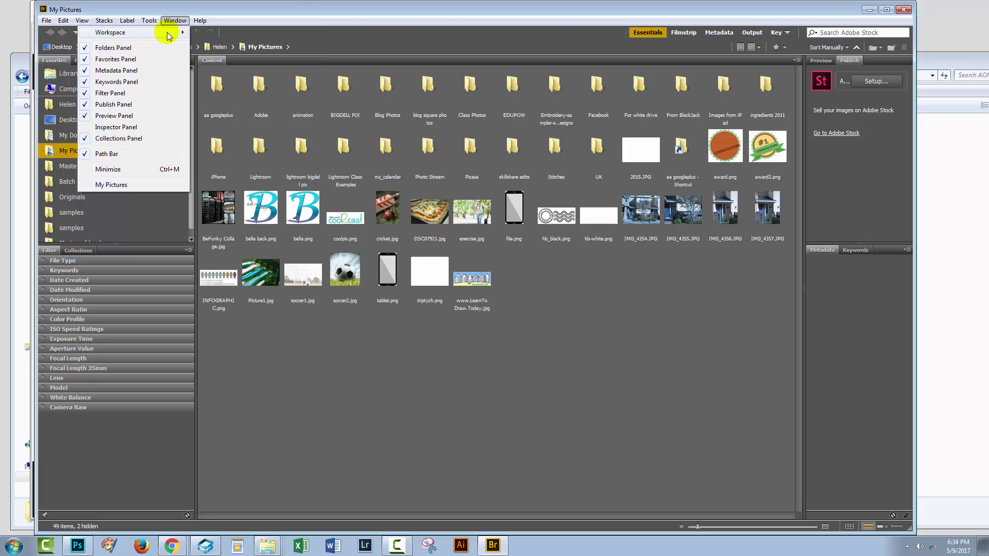
mouse_move(169, 35)
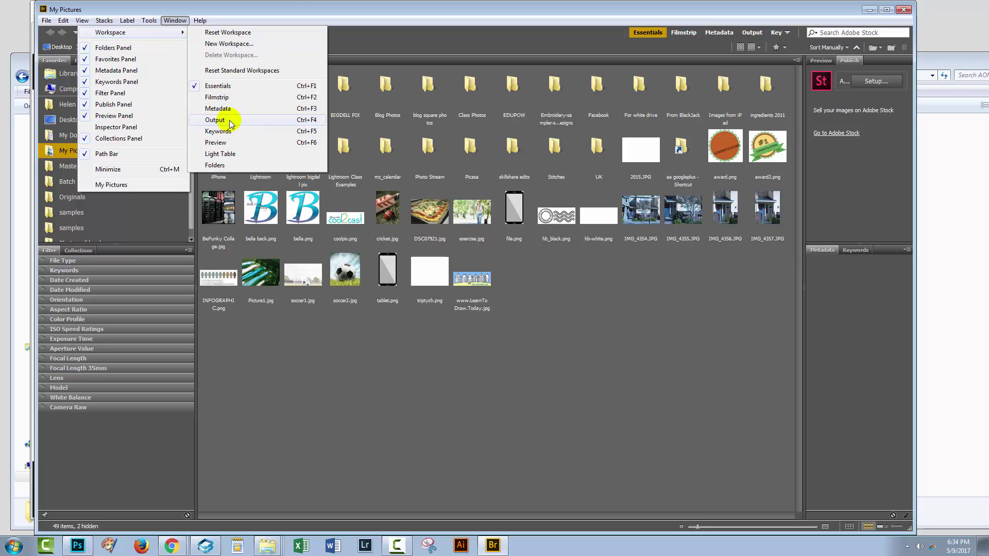